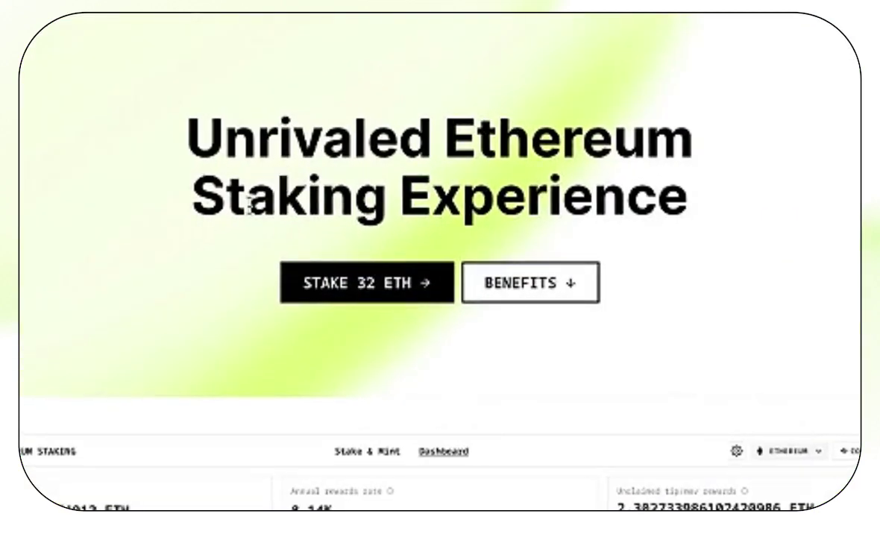
Go from the landing page to the STAKE 32 ETH Ethereum staking page.
click(390, 299)
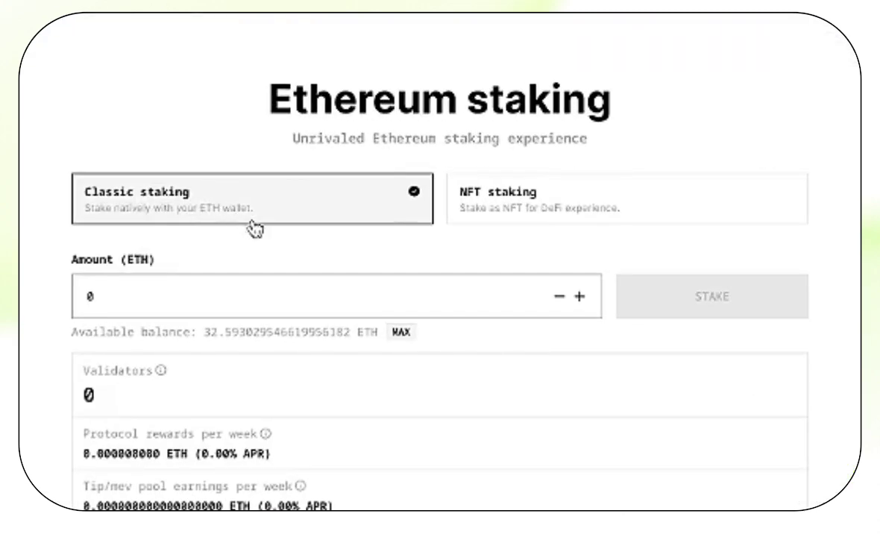
Select the NFT staking card, then view and dismiss the connected wallet's account details.
click(534, 210)
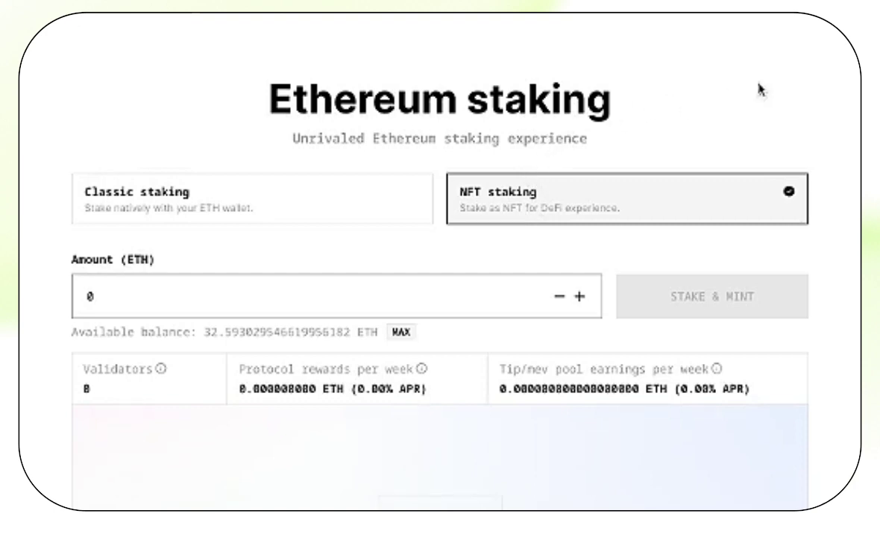
click(811, 63)
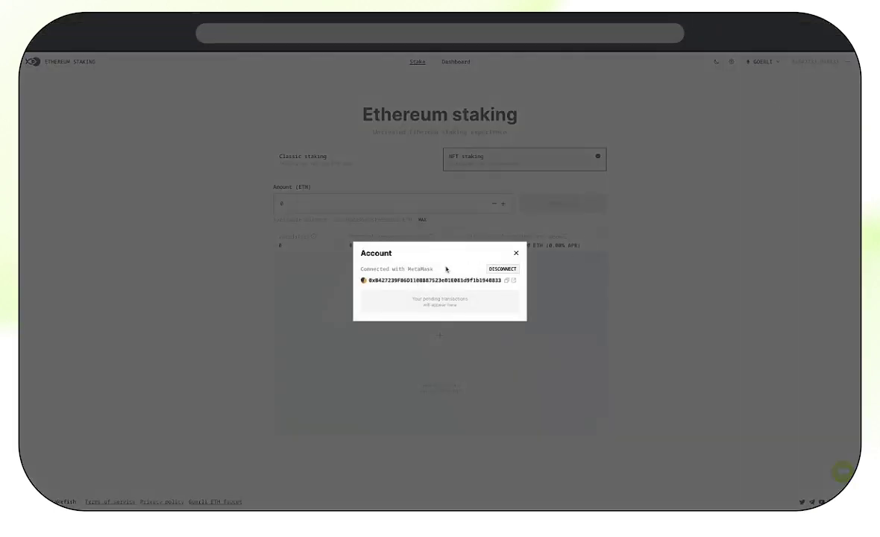
click(516, 254)
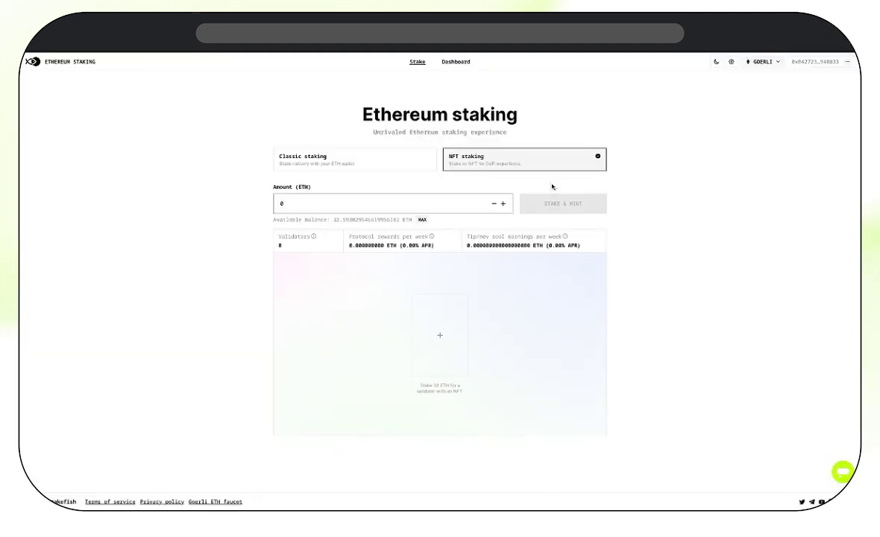
Add a validator, raise the stake to 224 ETH, then lower it back to 32 ETH (1 validator).
click(440, 337)
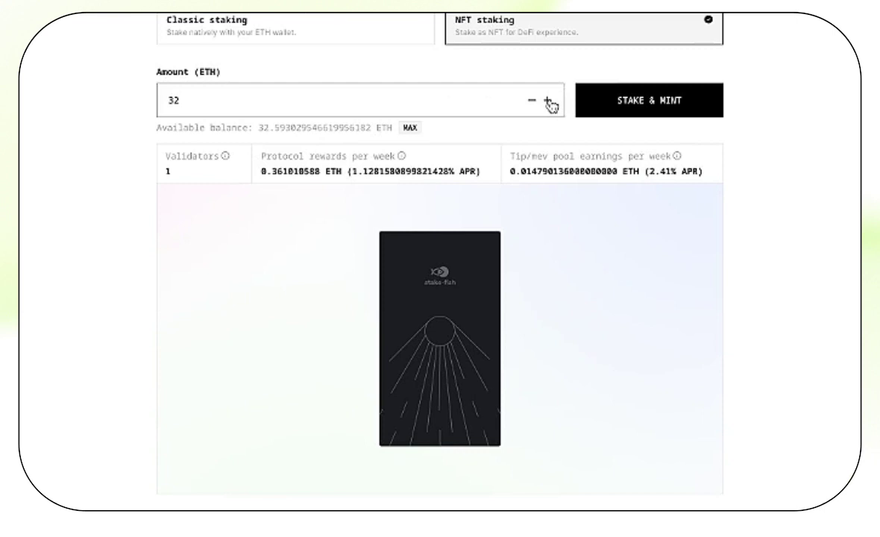
click(549, 101)
click(549, 101)
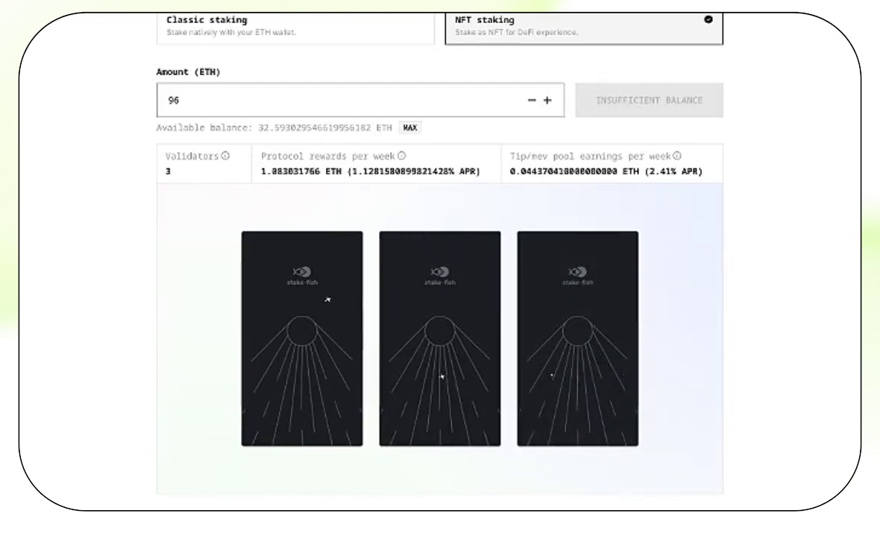
click(549, 101)
click(549, 102)
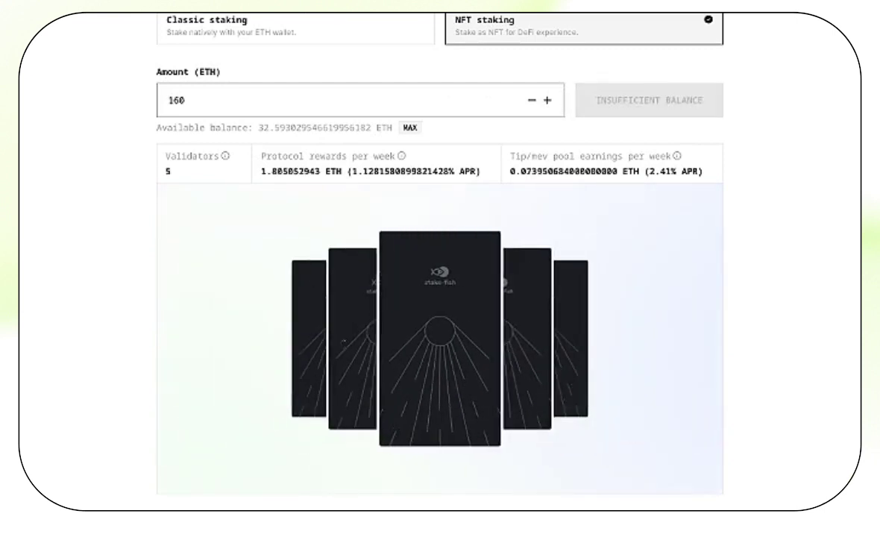
click(549, 101)
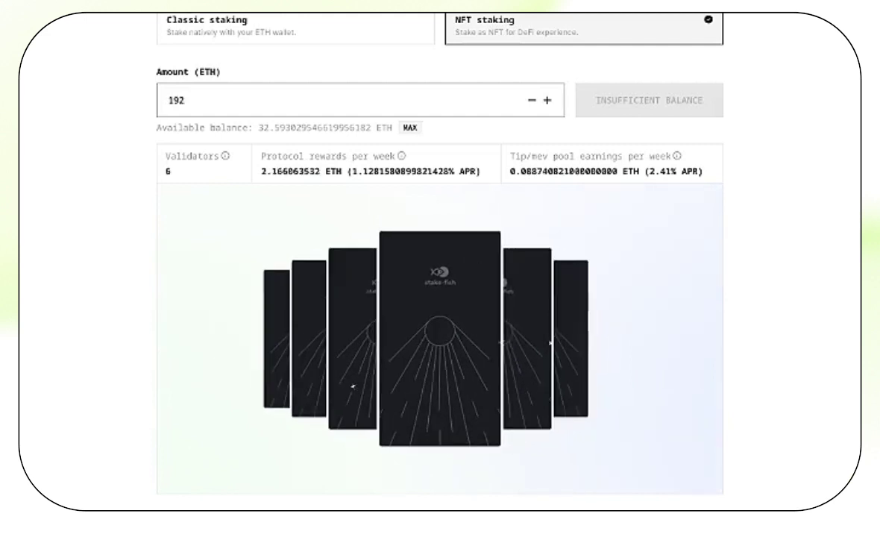
click(549, 102)
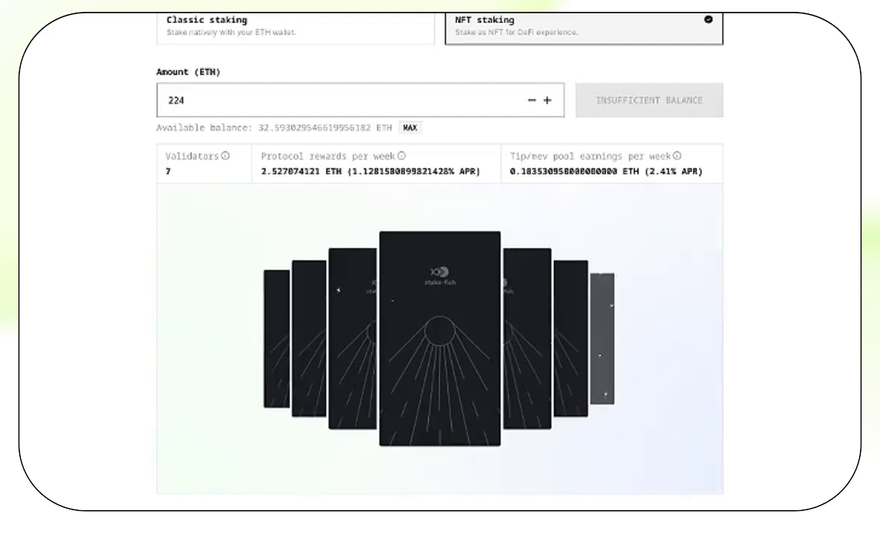
click(532, 102)
click(532, 102)
click(532, 103)
click(531, 102)
click(531, 100)
click(532, 100)
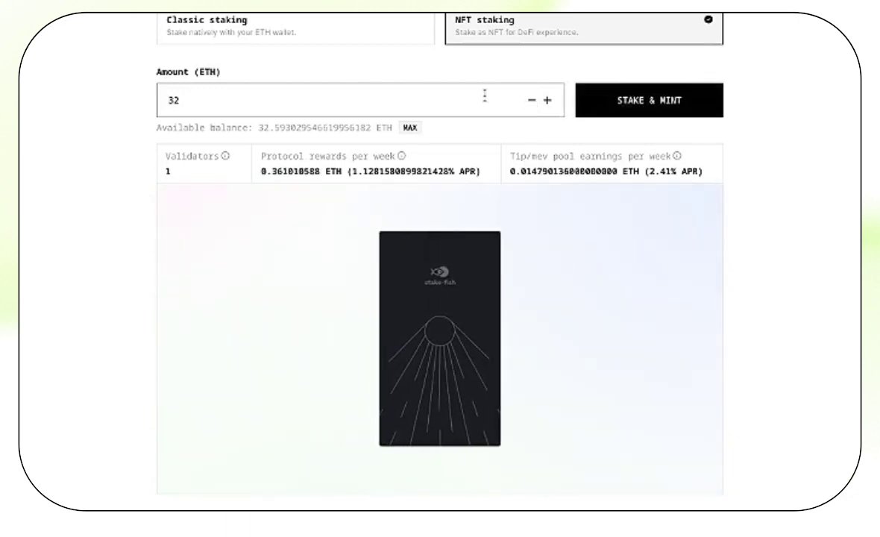
Start Stake & Mint, accept the Privacy Policy and Terms, and confirm the 32 ETH transaction.
click(676, 108)
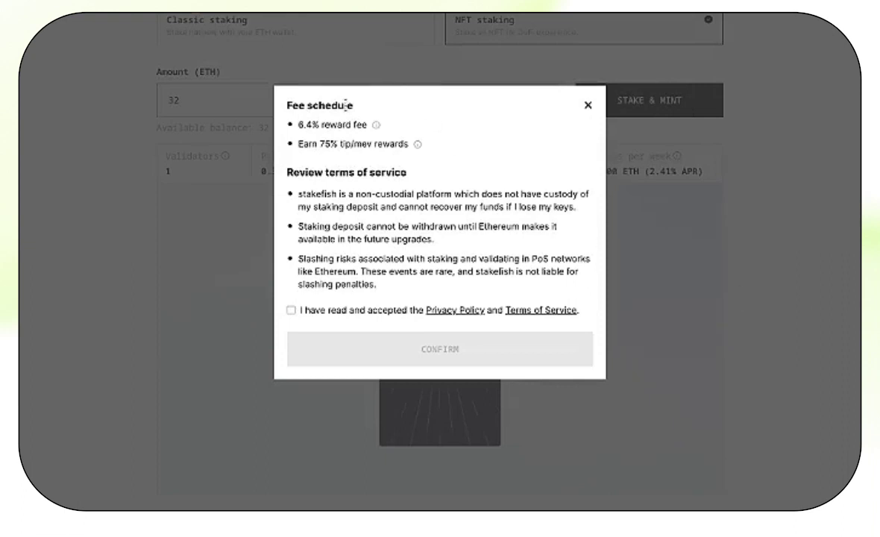
click(291, 311)
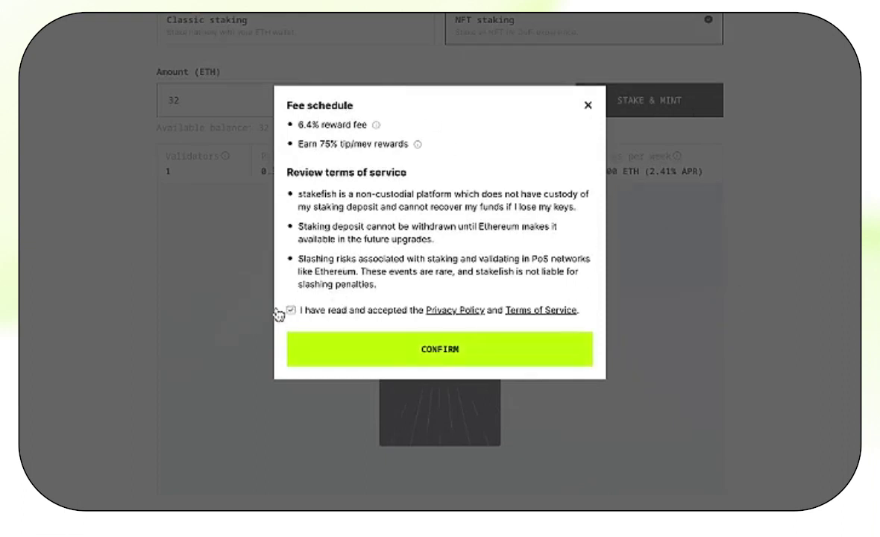
click(407, 356)
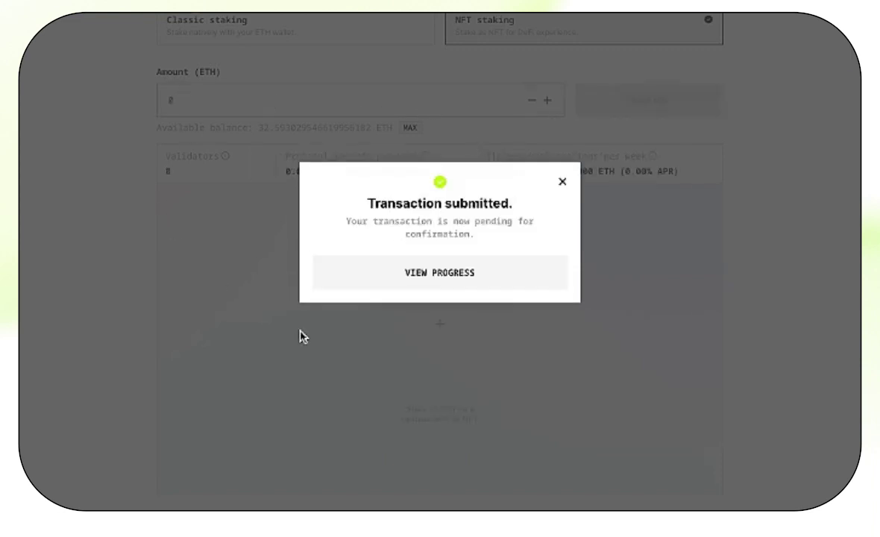
Check transaction progress, then open the Dashboard showing the new Pending 32 ETH validator.
click(451, 275)
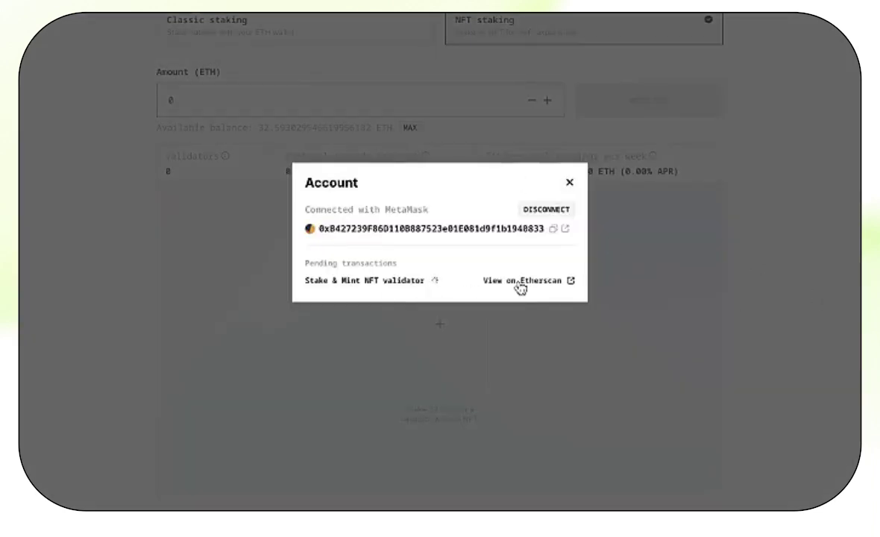
click(570, 182)
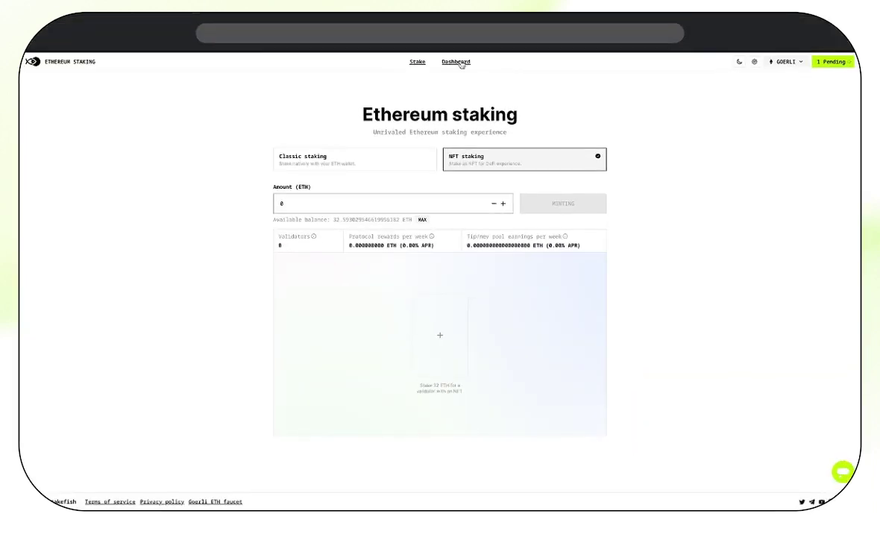
click(457, 62)
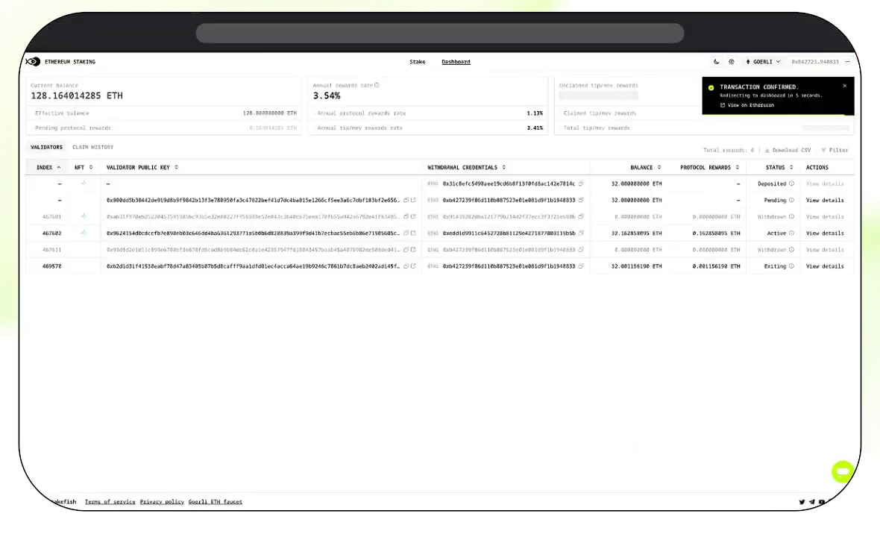
click(845, 87)
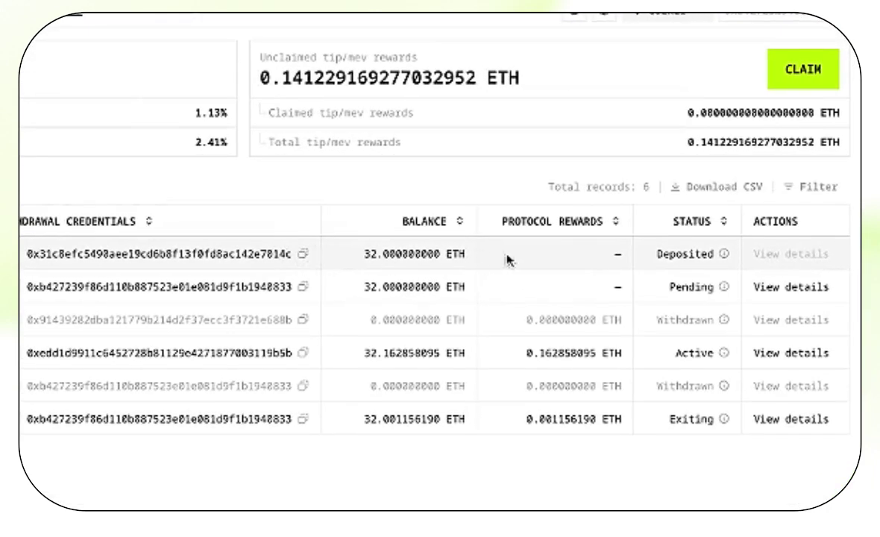
mouse_move(725, 257)
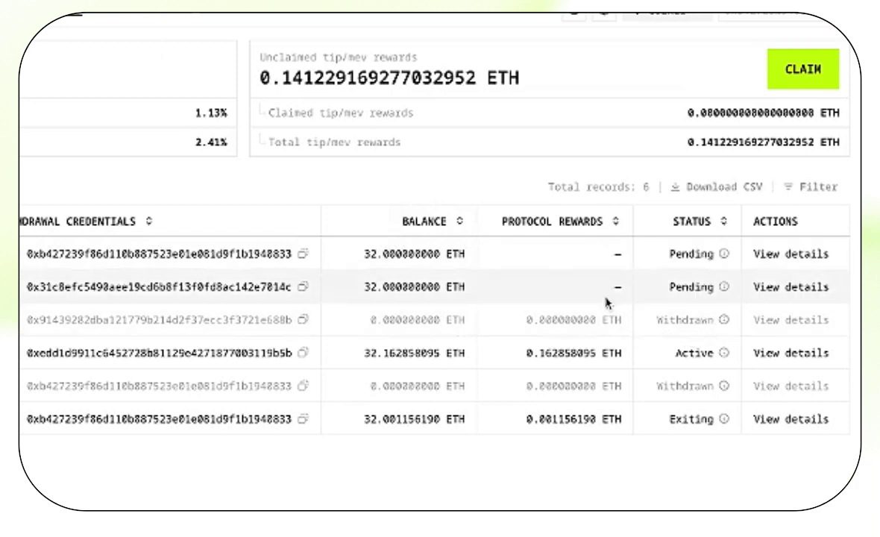
click(796, 289)
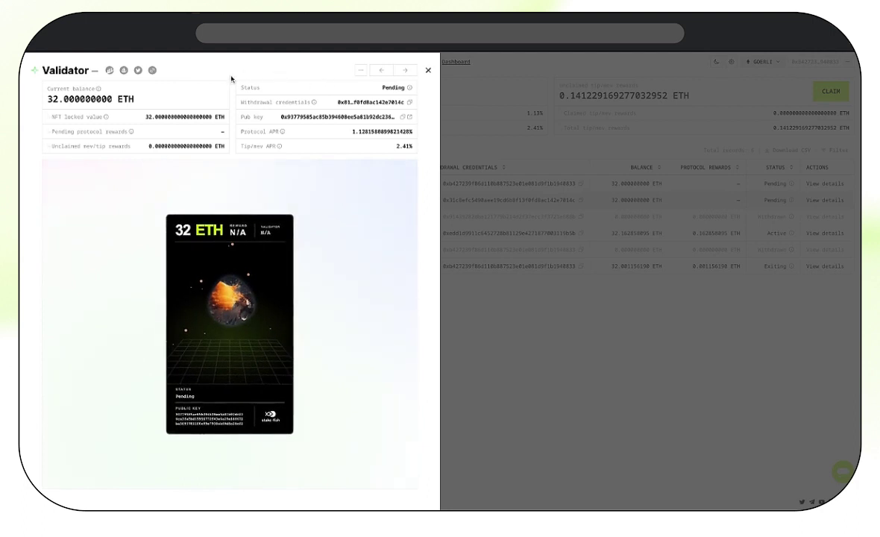
mouse_move(410, 89)
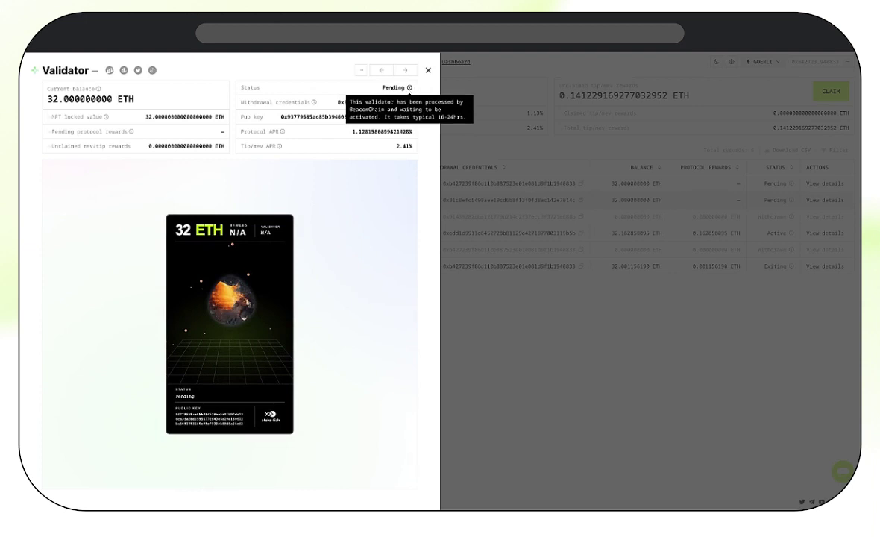
click(429, 71)
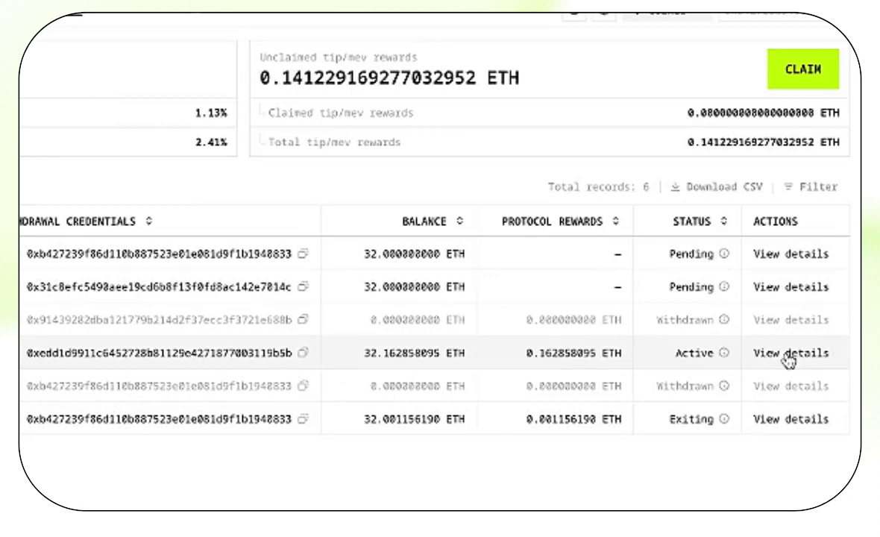
click(787, 357)
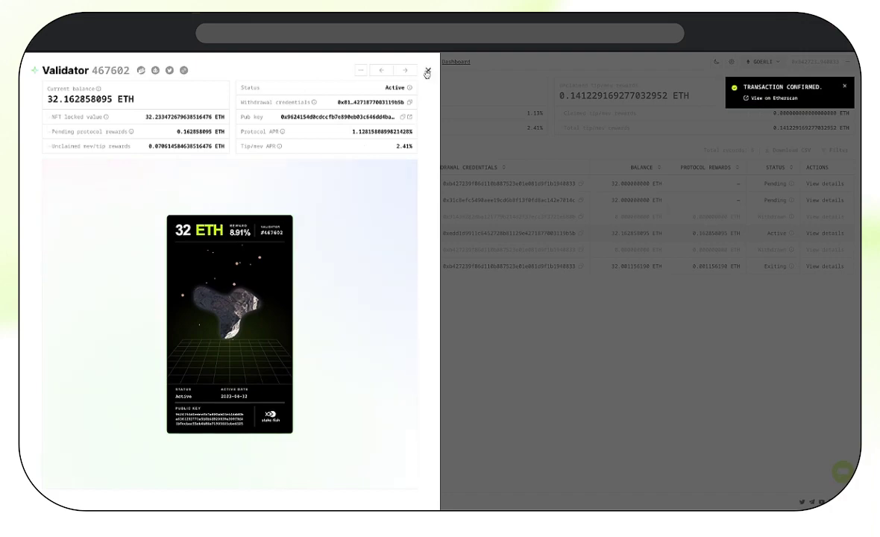
click(427, 70)
click(844, 87)
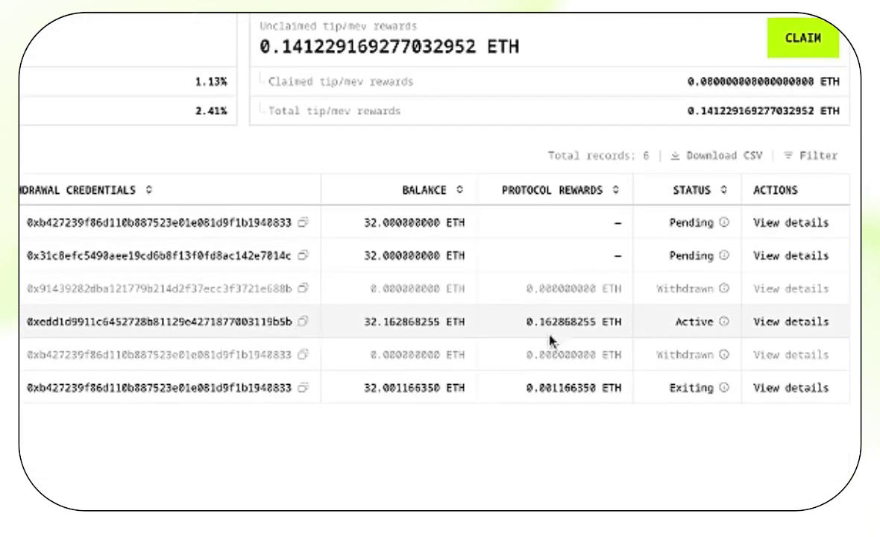
From validator 467602's details, choose Exit and withdraw and submit the exit request.
click(780, 329)
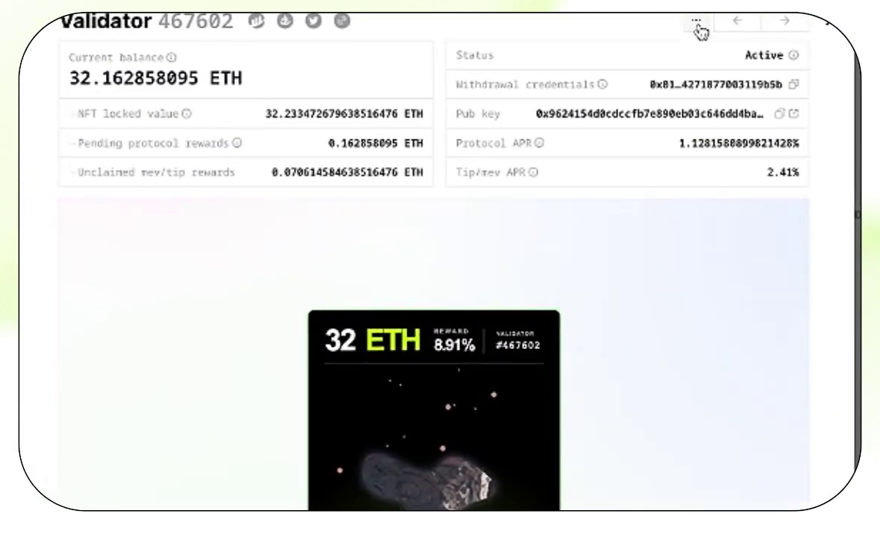
click(697, 24)
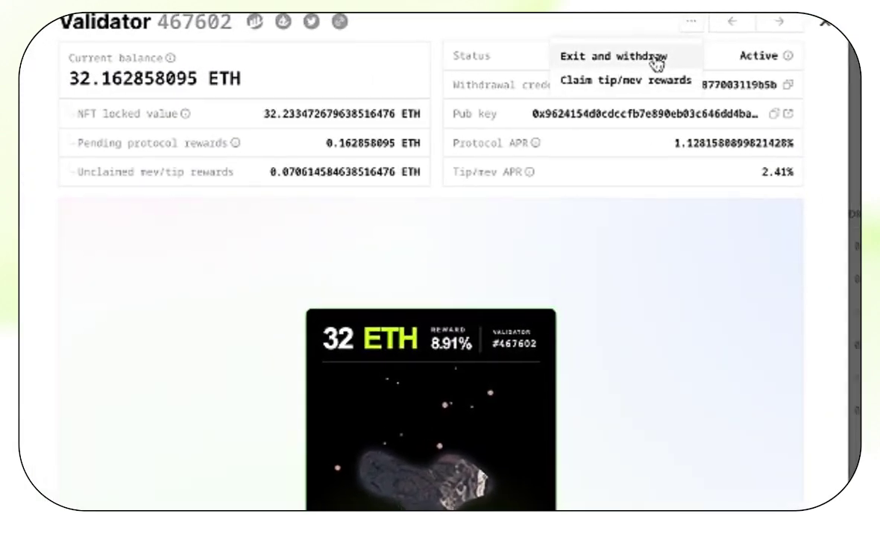
click(604, 56)
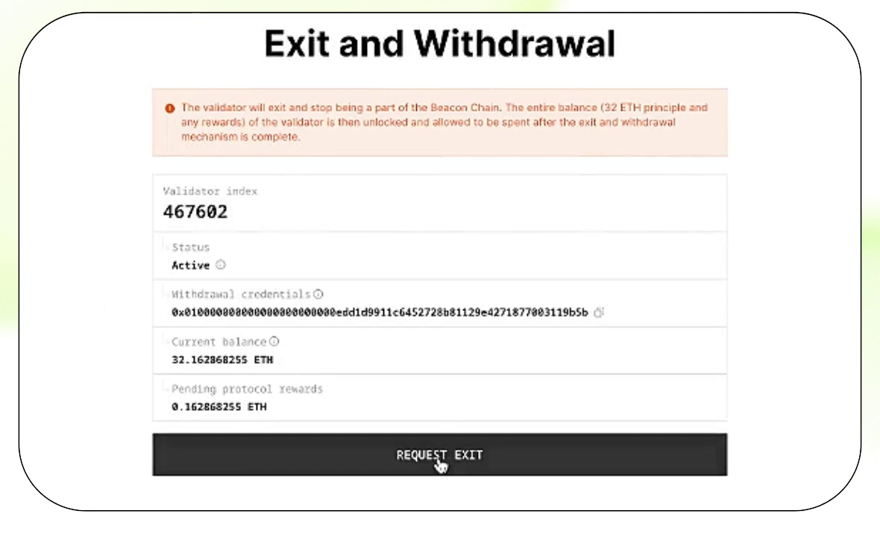
click(439, 461)
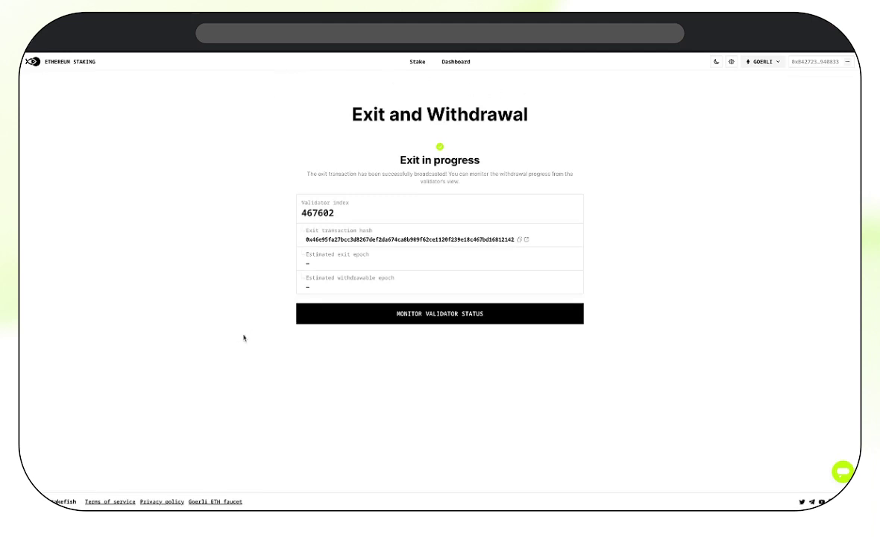
Return to the dashboard and check validator 467602's details, now showing status Exiting.
click(576, 319)
click(470, 279)
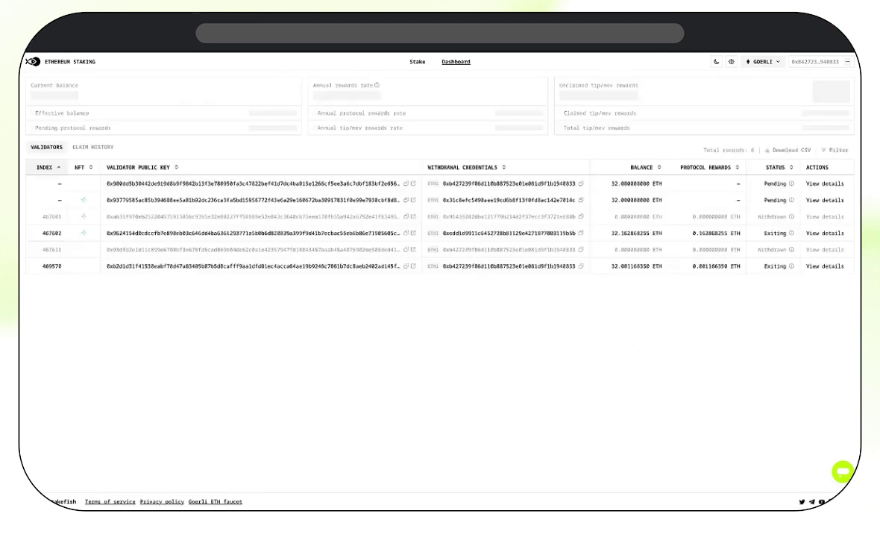
click(839, 234)
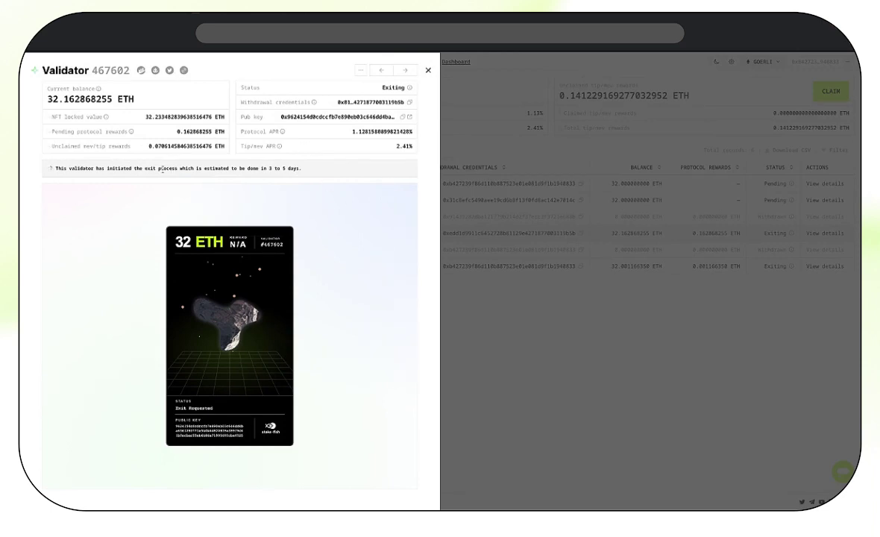
click(631, 322)
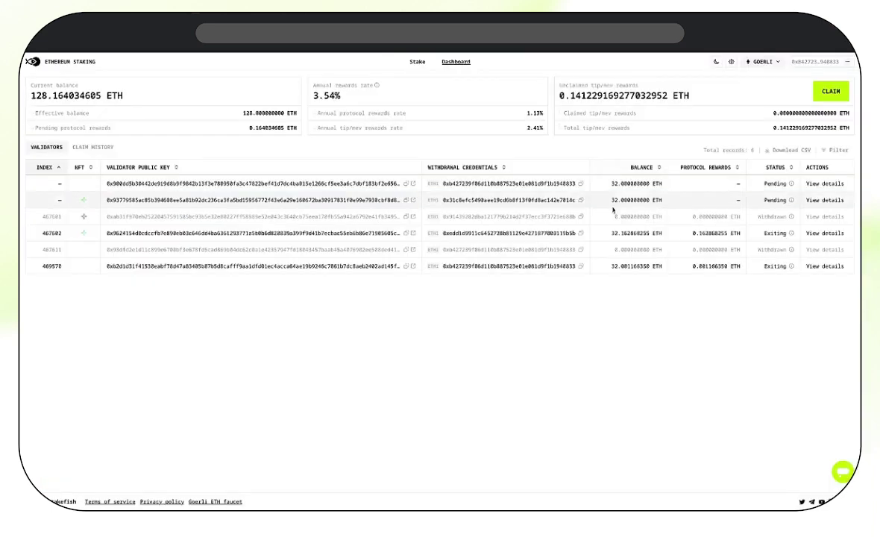